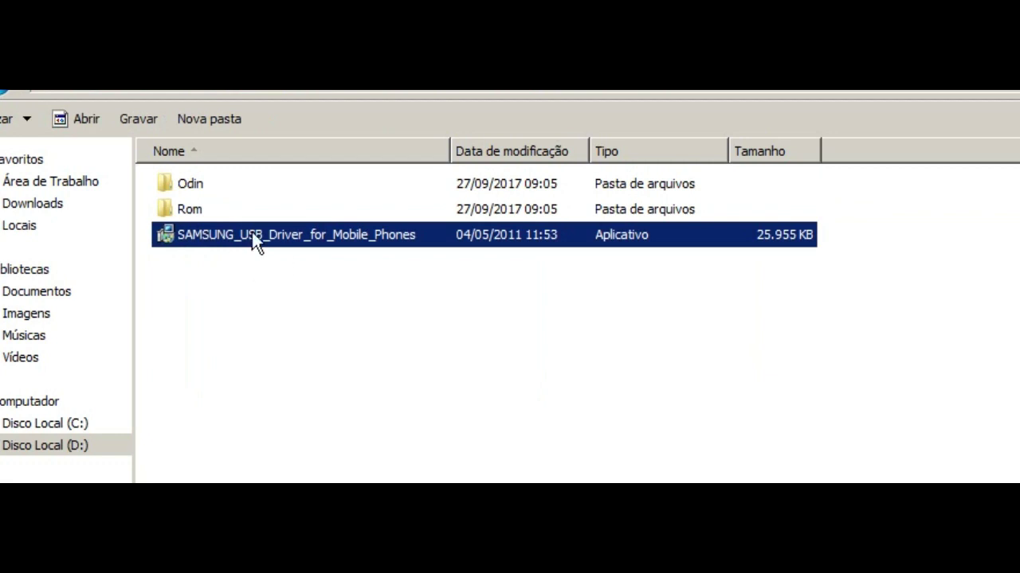
Step: Examine the Samsung package's Odin folder and USB driver installer, and open the Rom folder to view the firmware archive
click(249, 324)
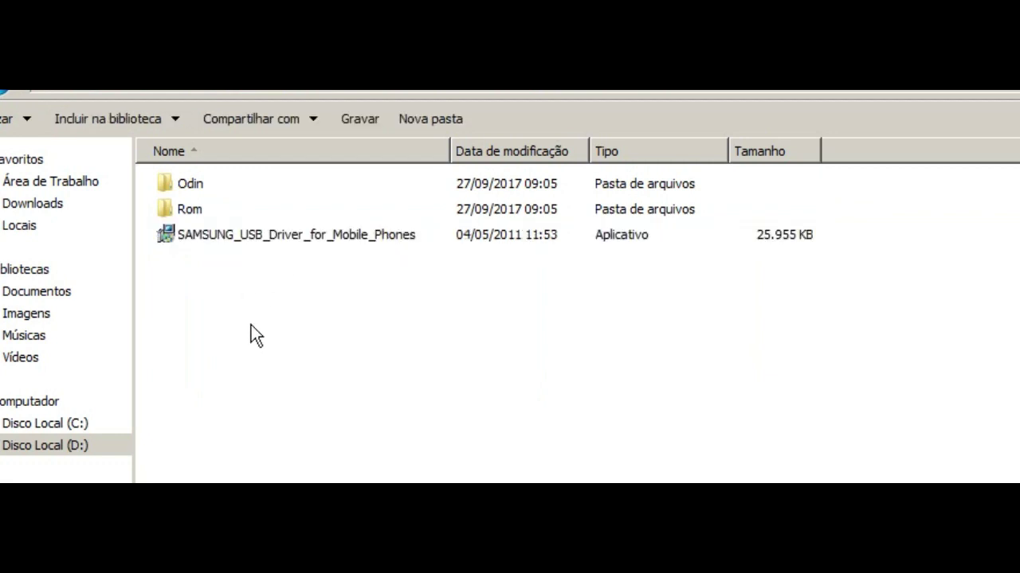
click(203, 185)
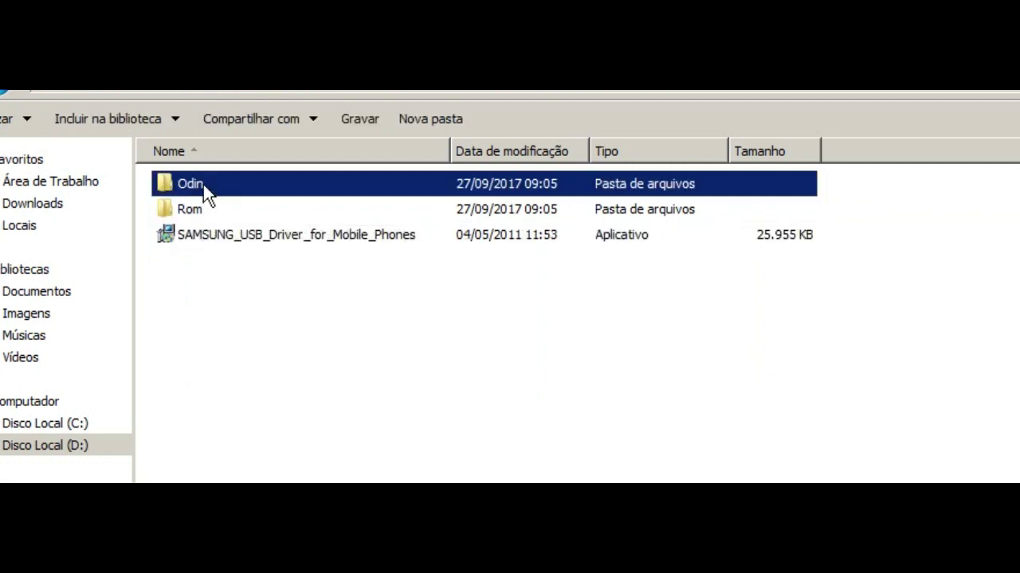
ctrl+click(207, 235)
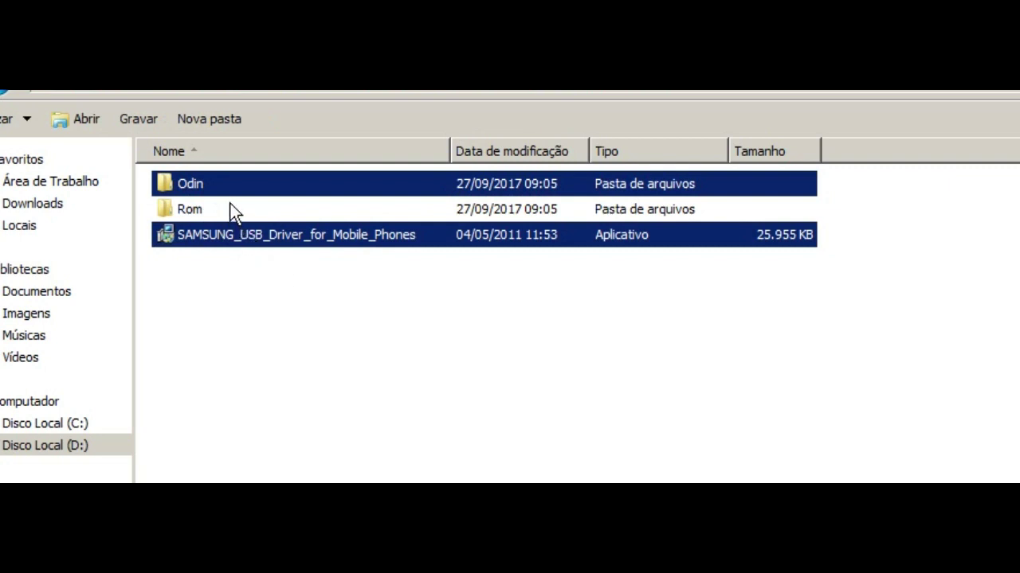
click(195, 212)
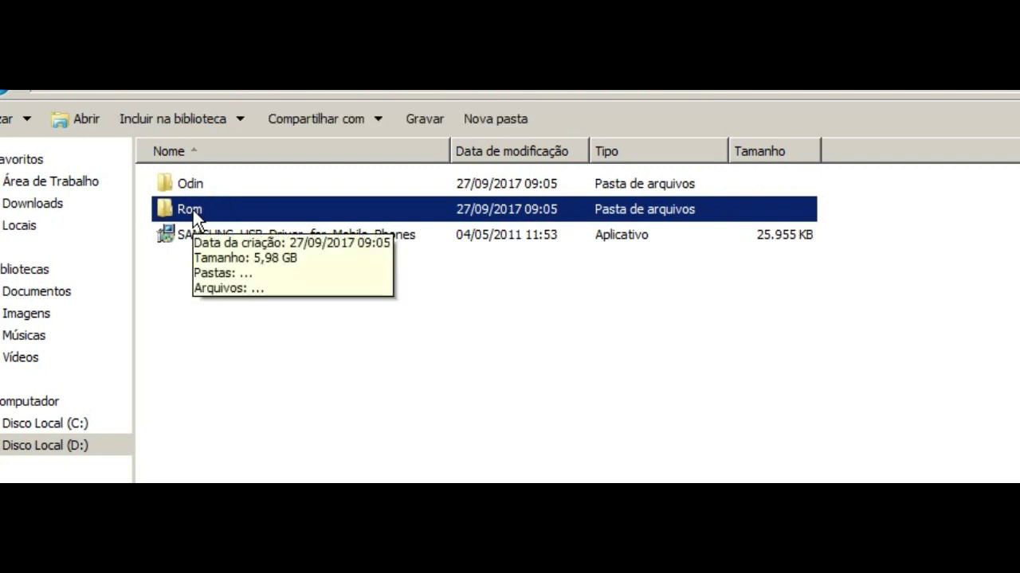
double_click(193, 209)
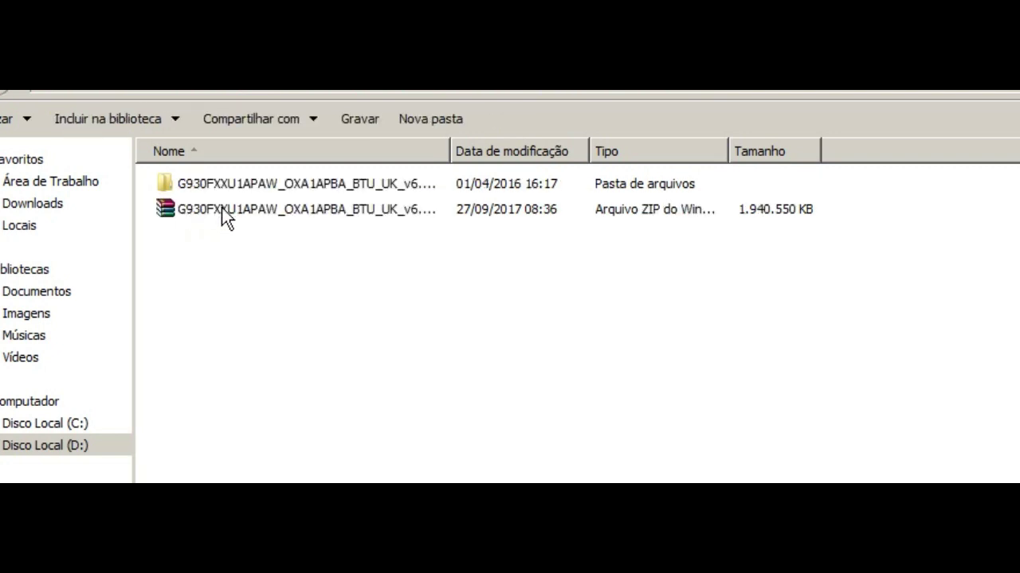
click(222, 209)
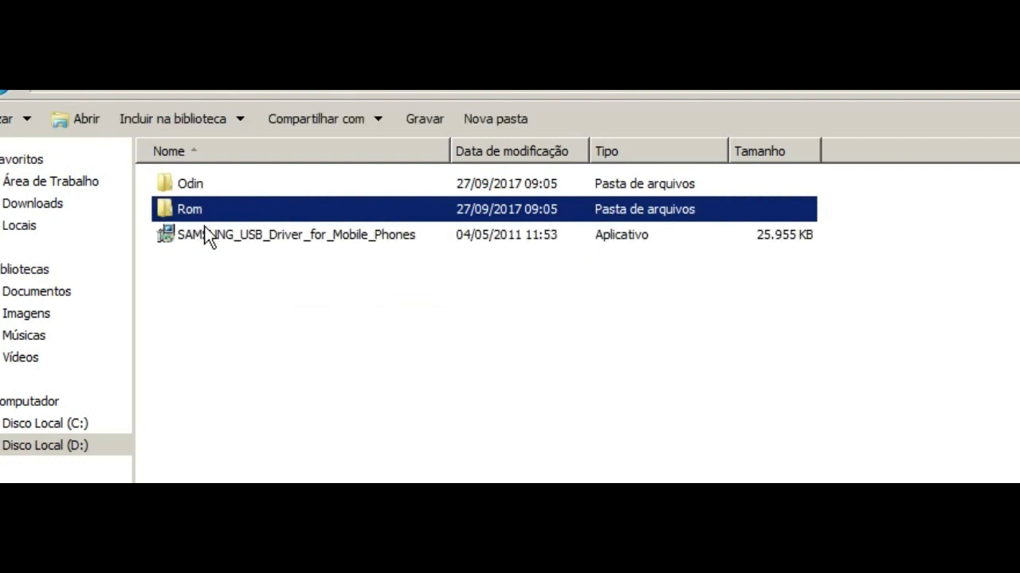
Step: Launch the SAMSUNG_USB_Driver_for_Mobile_Phones installer from the G930F S7 6.0.1 UK folder
click(233, 235)
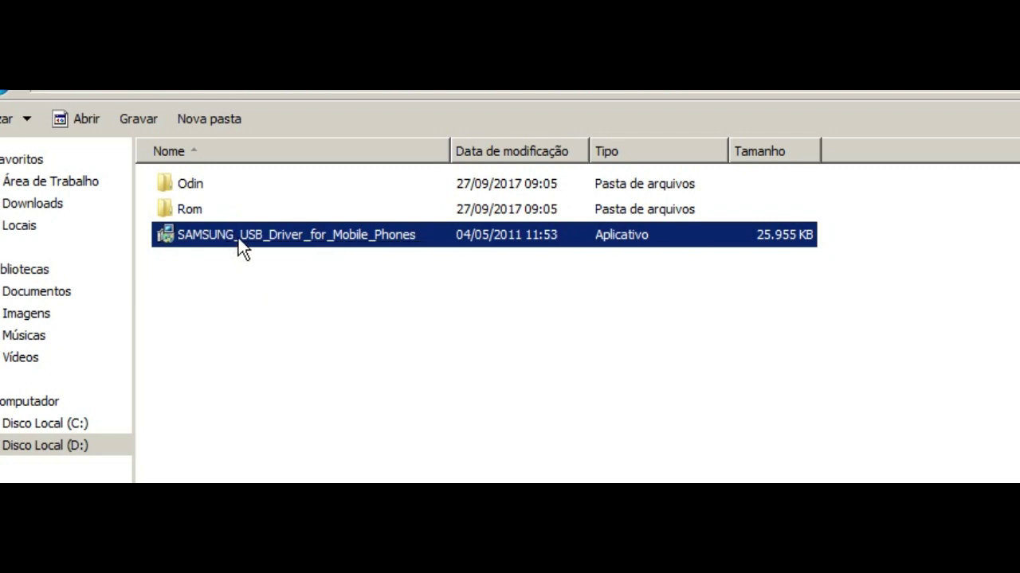
right_click(238, 235)
click(412, 272)
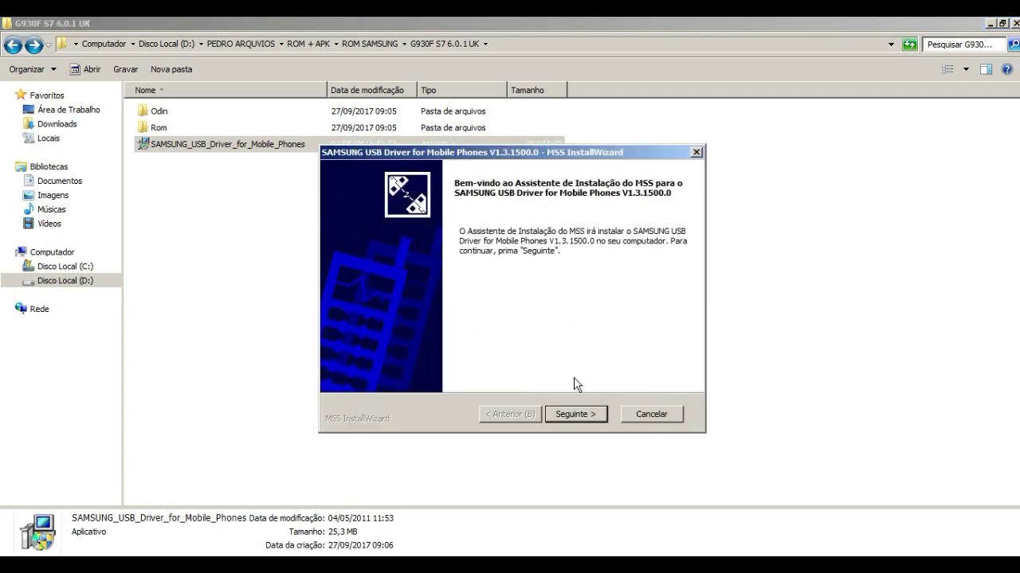
Step: Advance the driver setup with Portuguese as language and Portugal as country up to the installation location, and cancel the setup
click(599, 415)
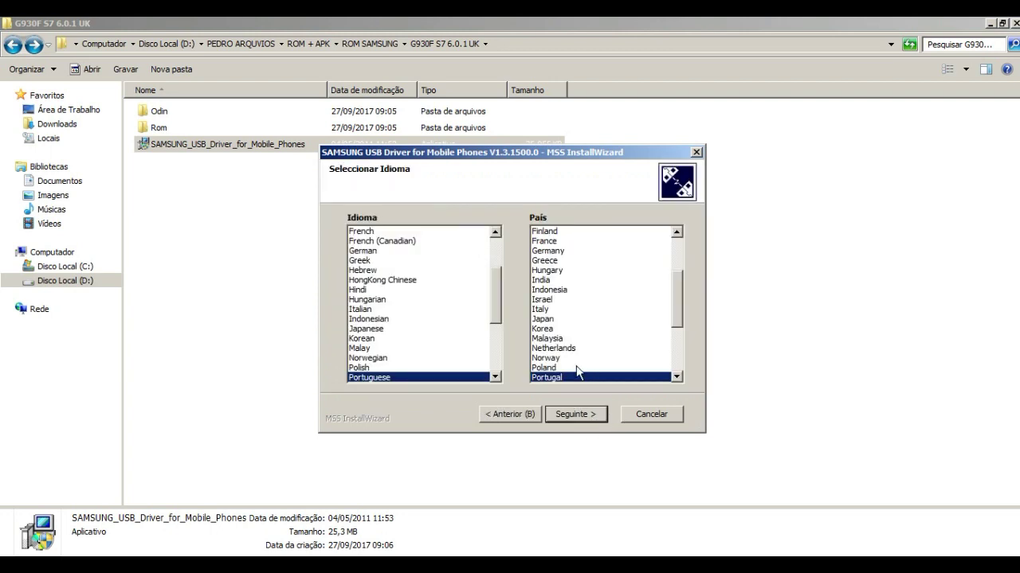
click(676, 376)
click(676, 377)
click(676, 377)
scroll(676, 378, down, 1)
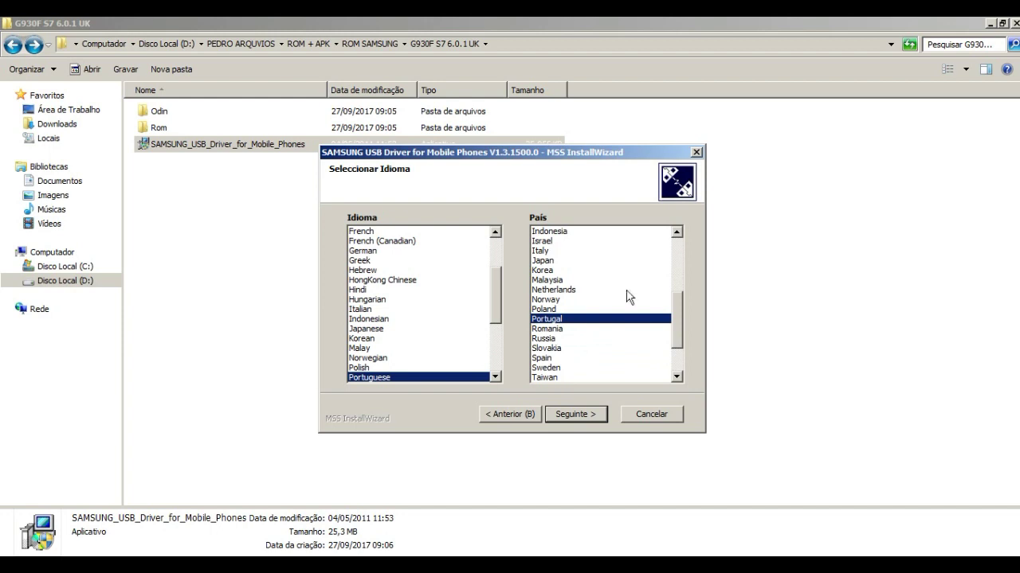
mouse_move(675, 306)
mouse_down()
mouse_move(673, 285)
mouse_move(674, 313)
mouse_up()
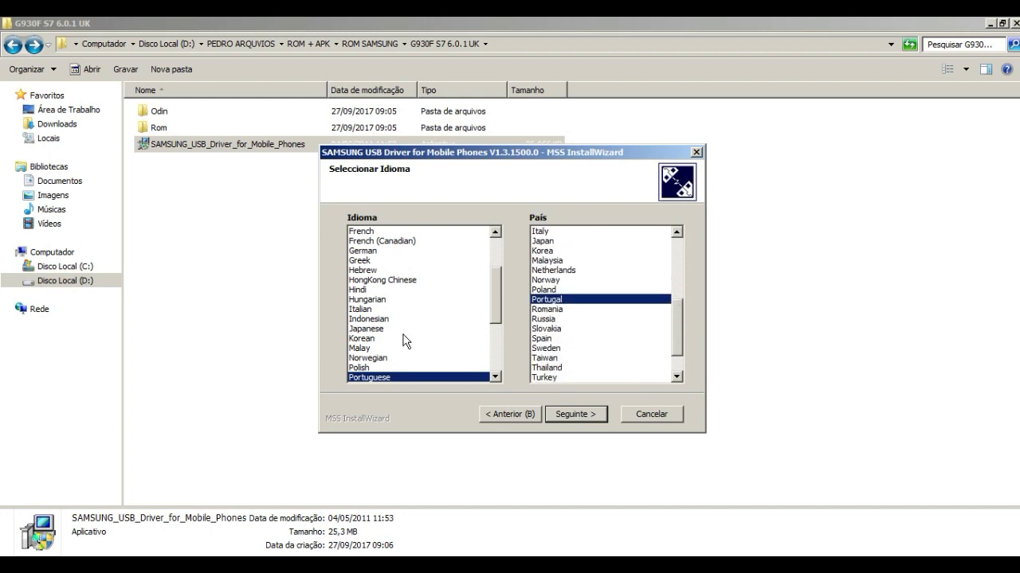
click(588, 415)
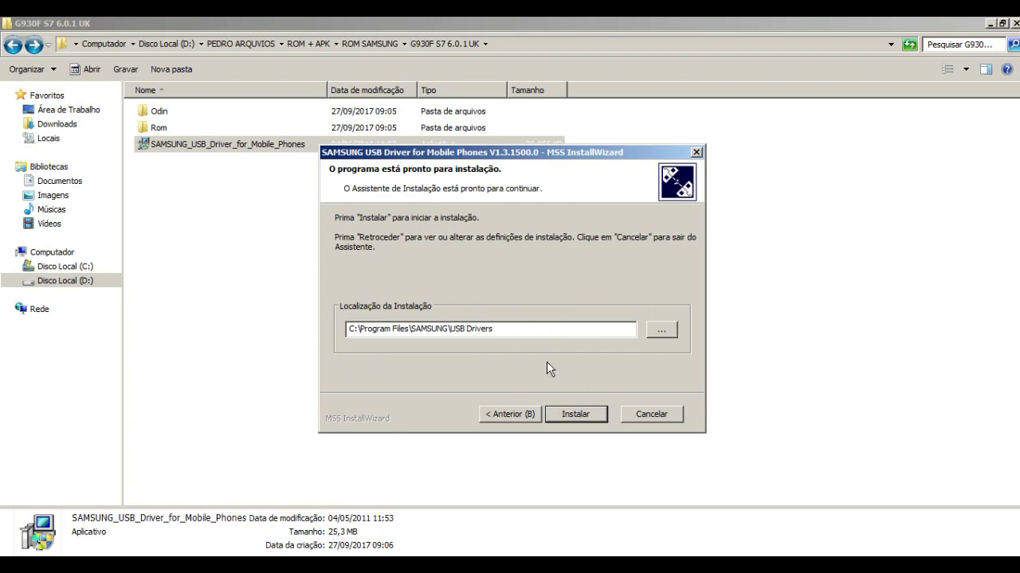
click(652, 413)
click(493, 324)
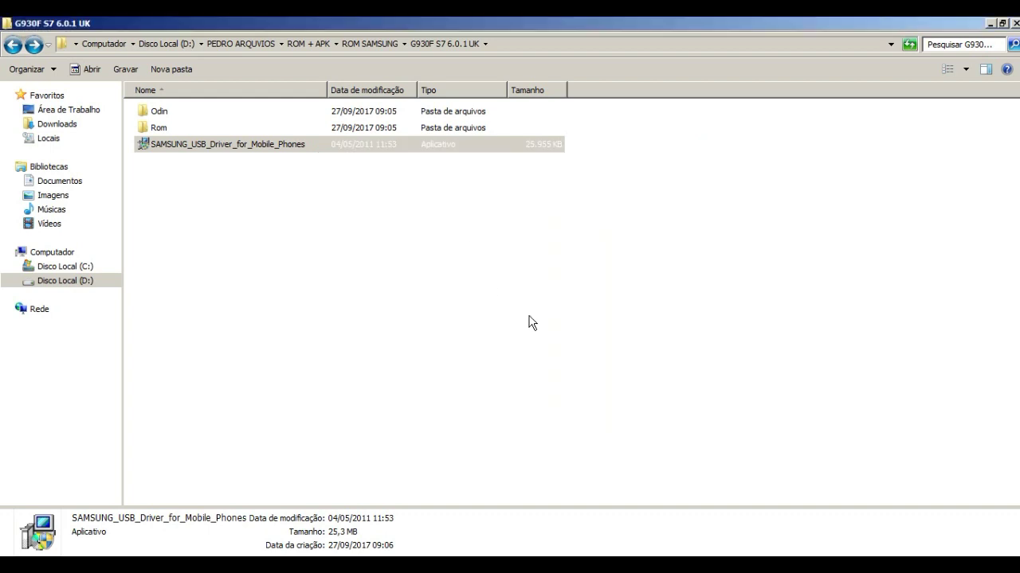
Step: Open the Odin folder and view the extraction options for the Odin3_v3.12.3 ZIP archive without extracting it
click(162, 114)
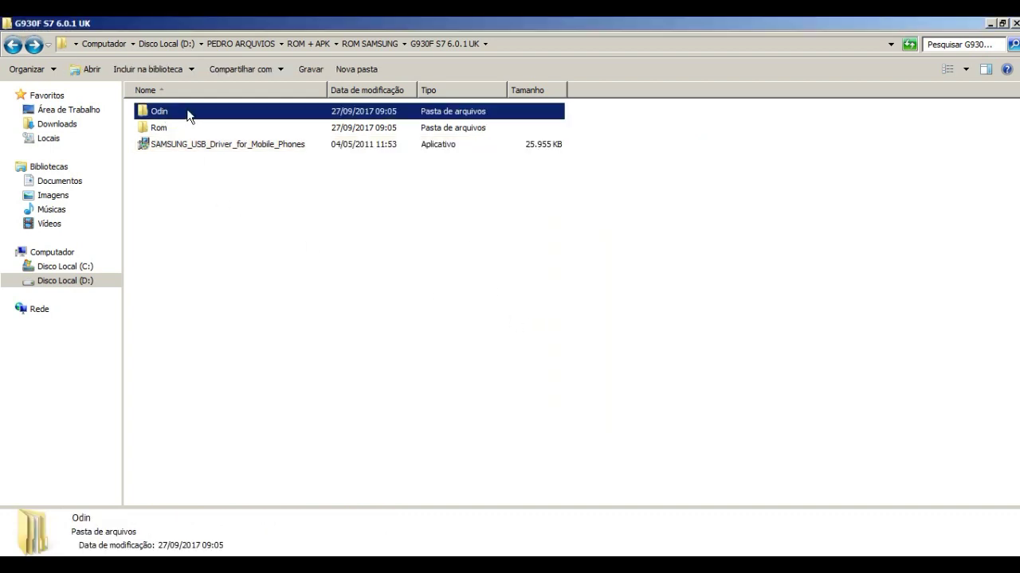
double_click(189, 114)
click(178, 129)
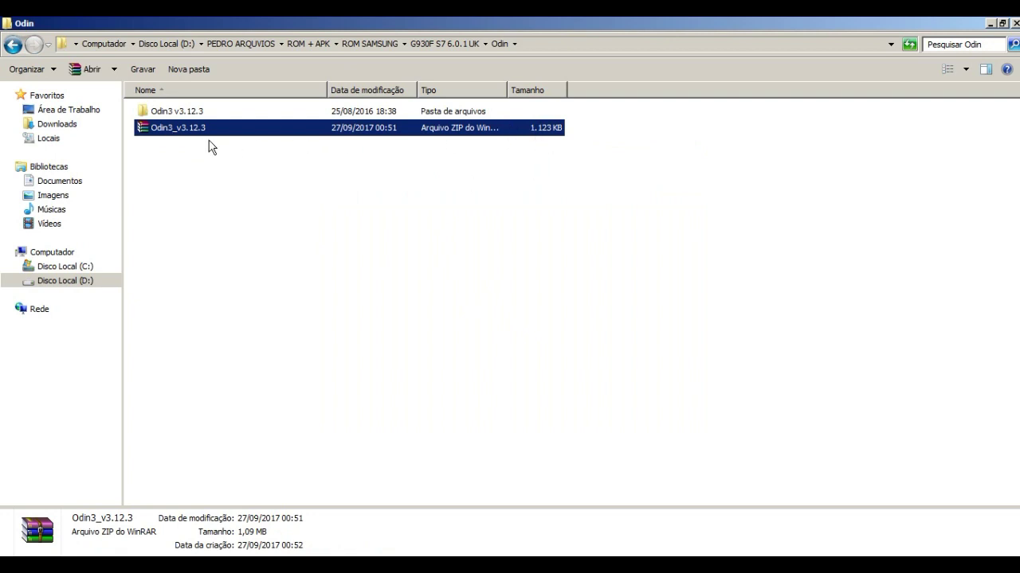
right_click(178, 125)
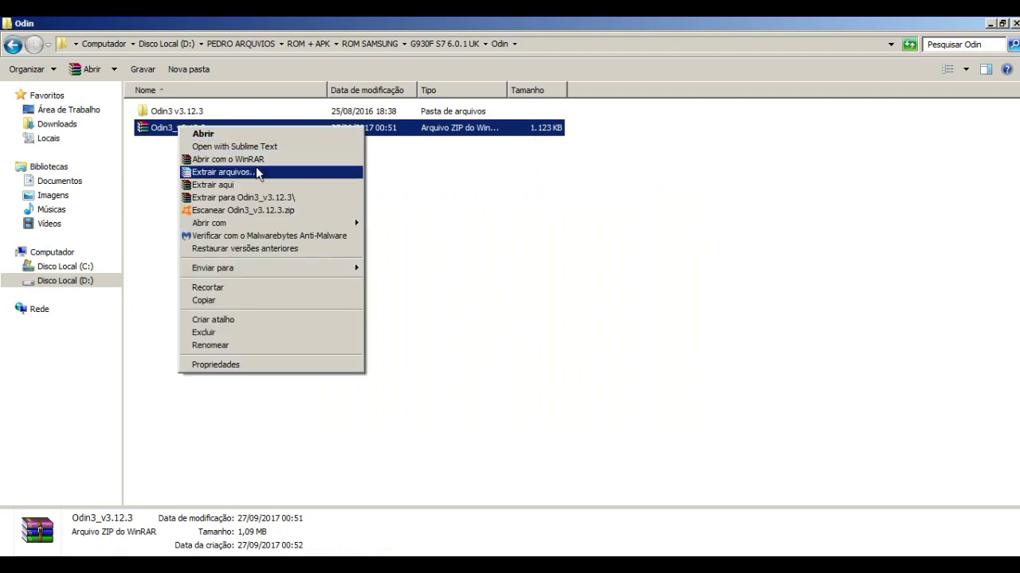
click(158, 182)
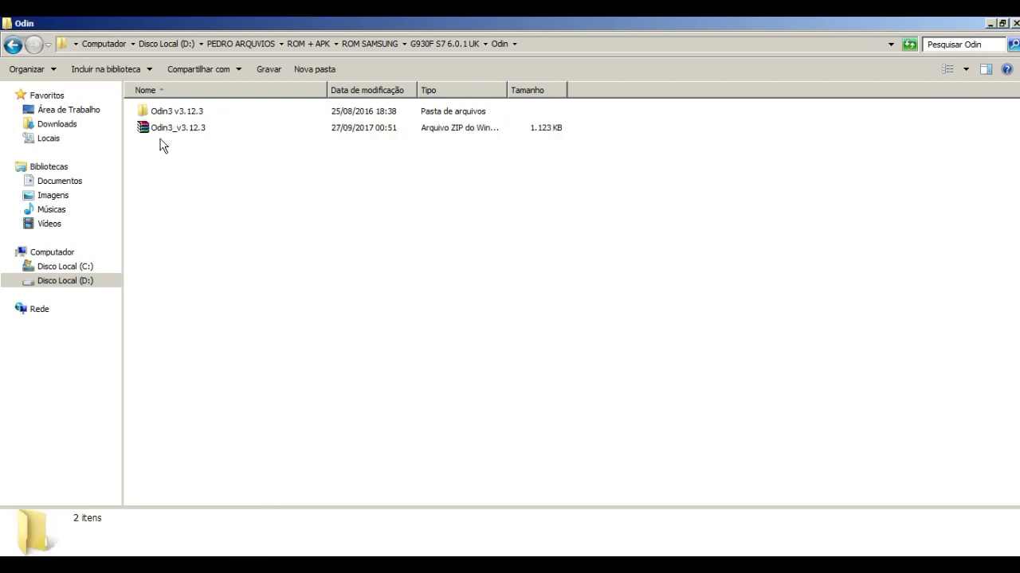
Step: Run the Odin3 application as administrator from the Odin3 v3.12.3 folder and minimize its window
double_click(167, 113)
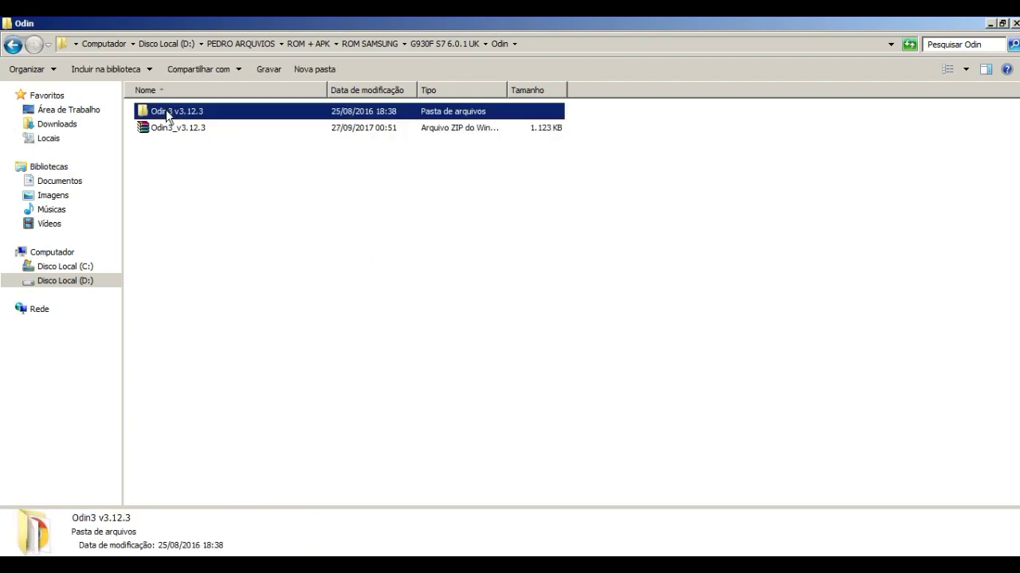
click(172, 113)
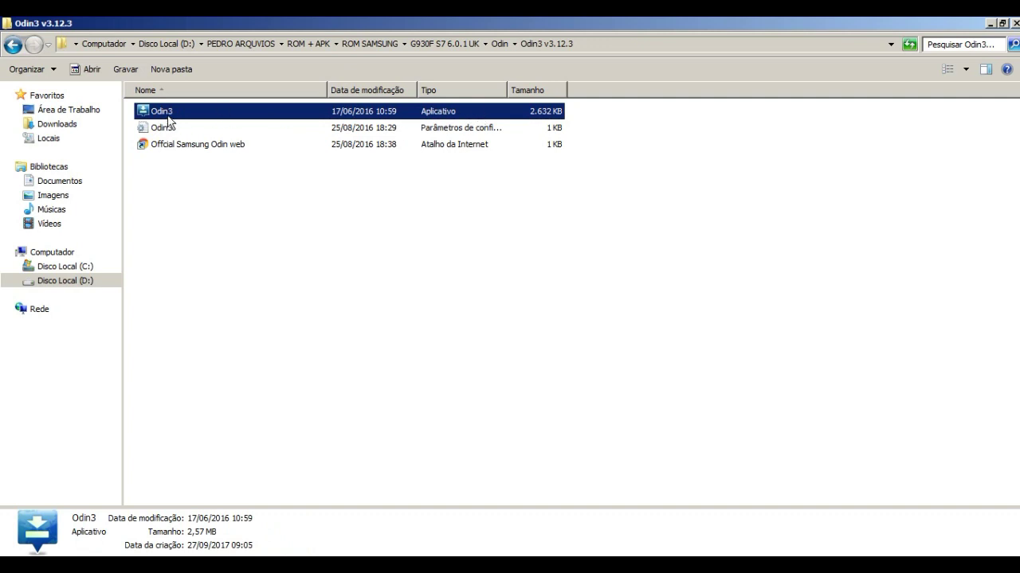
right_click(171, 114)
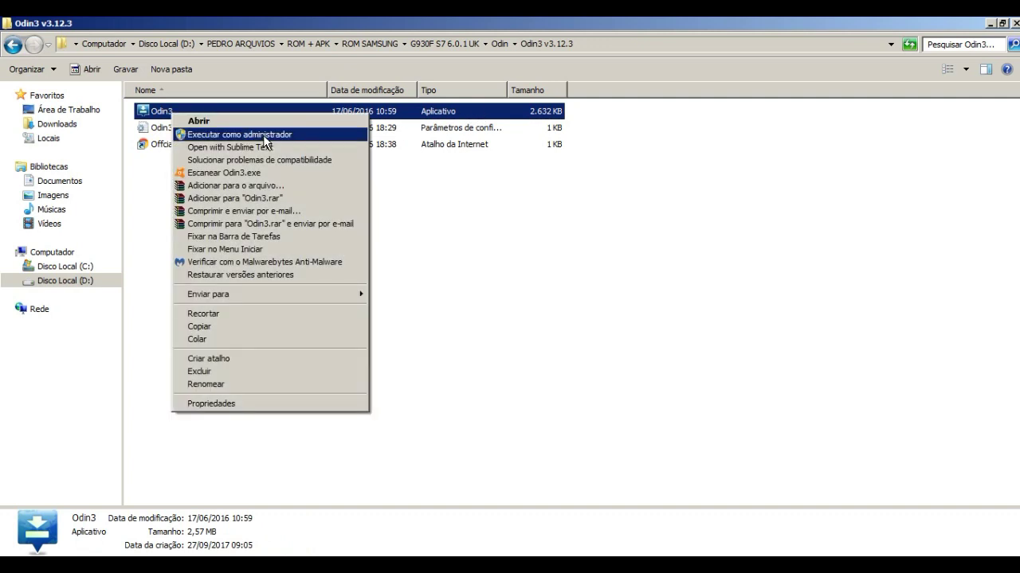
click(263, 135)
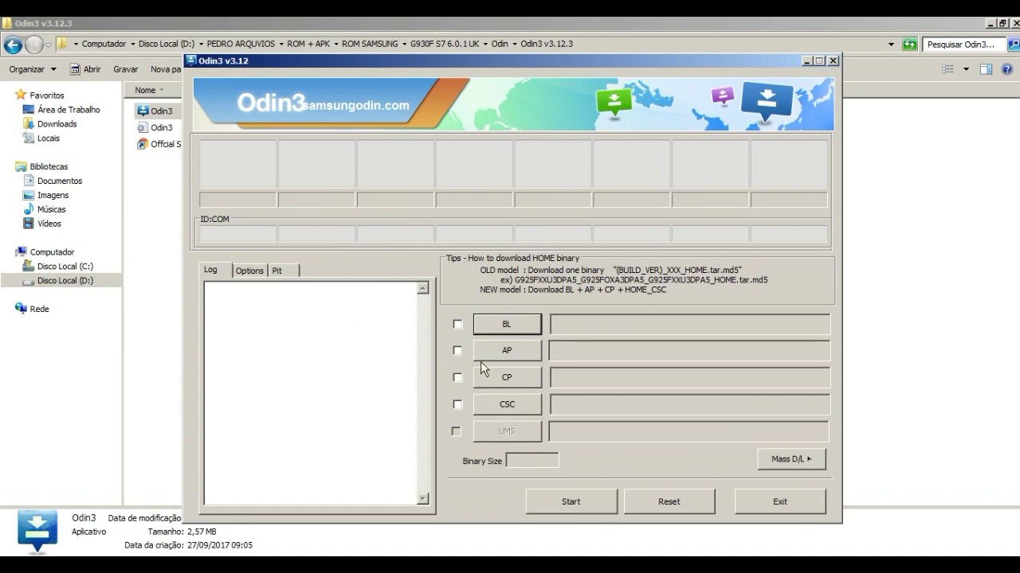
click(805, 62)
Step: Return to the G930F S7 6.0.1 UK folder, open Rom and view the firmware ZIP's extraction options without extracting it
click(12, 45)
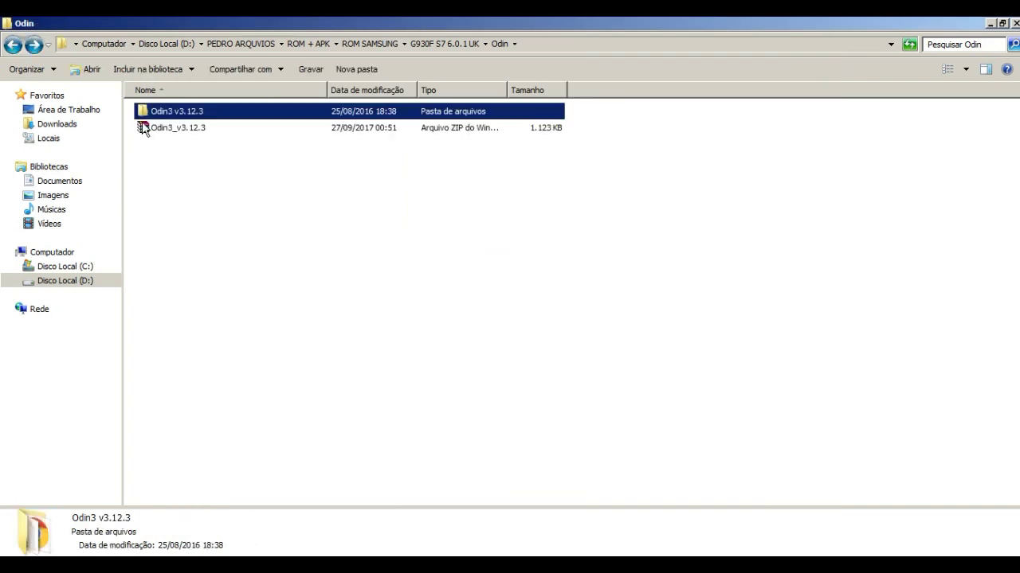
click(12, 45)
click(151, 130)
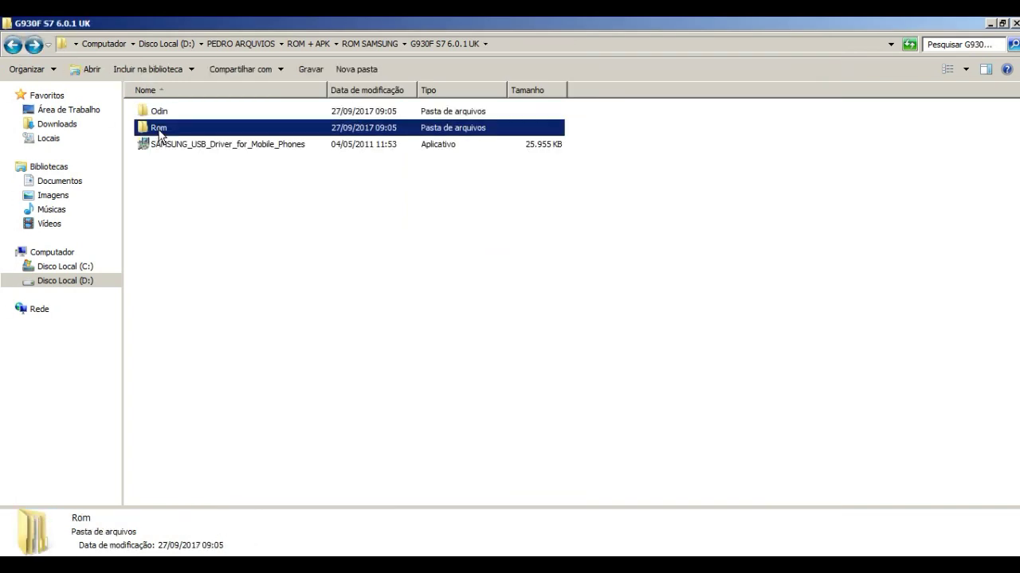
double_click(153, 130)
click(209, 130)
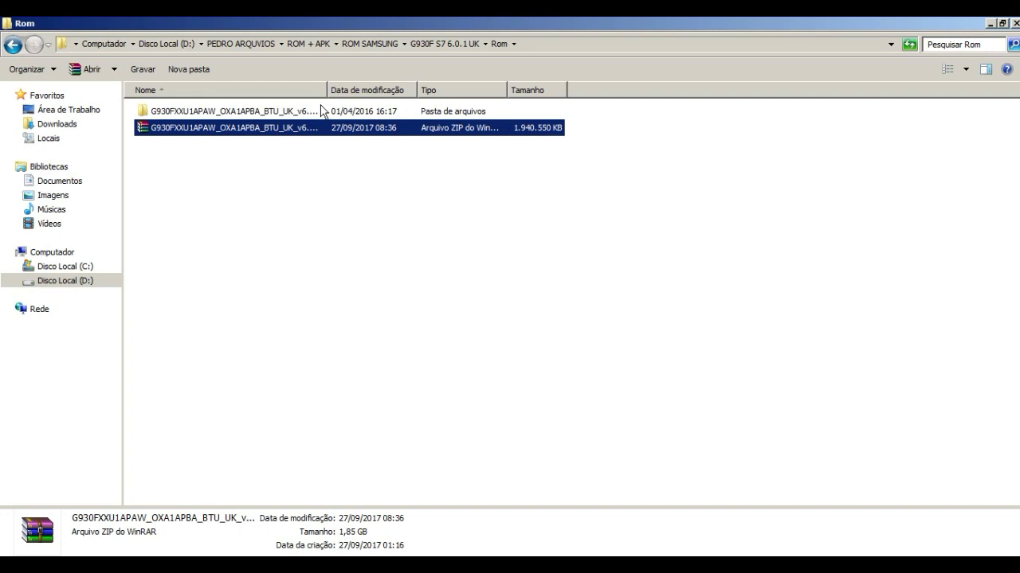
right_click(180, 130)
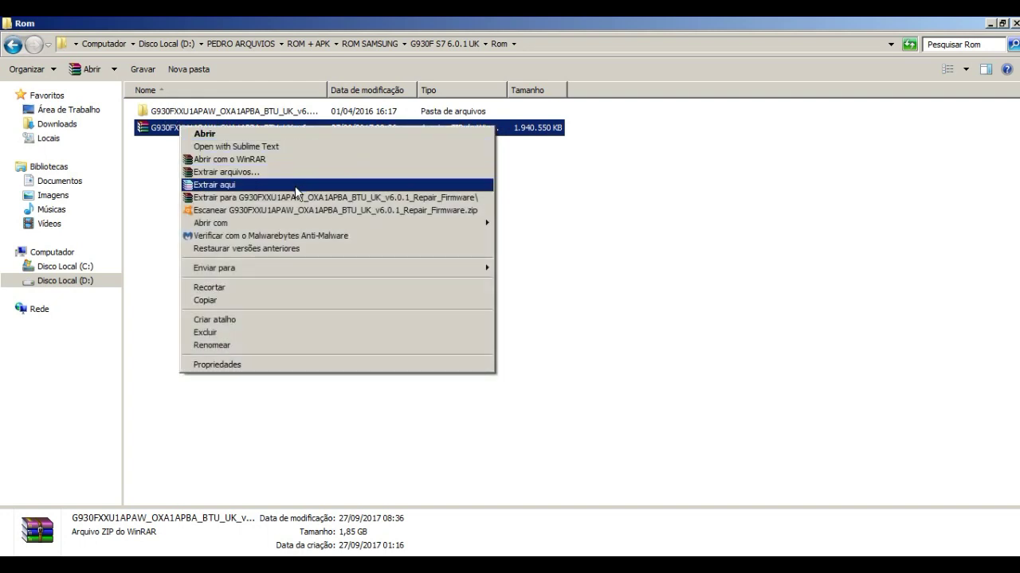
click(177, 189)
Step: Open the extracted G930FXXU1APAW_OXA1APBA_BTU_UK_v6.0.1_Repair_Firmware folder and examine its AP, BL, CP and CSC files
click(195, 116)
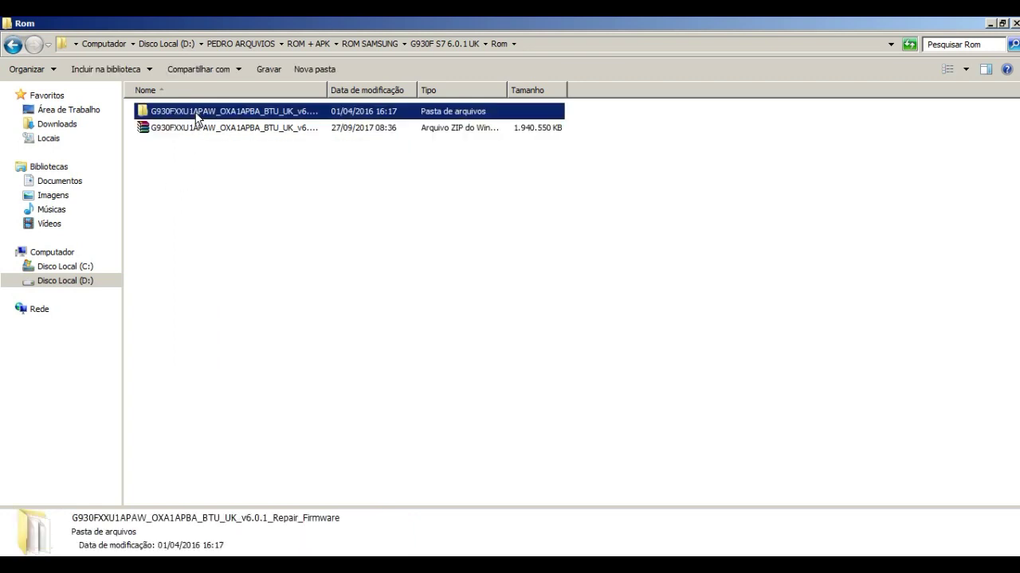
double_click(197, 118)
click(198, 164)
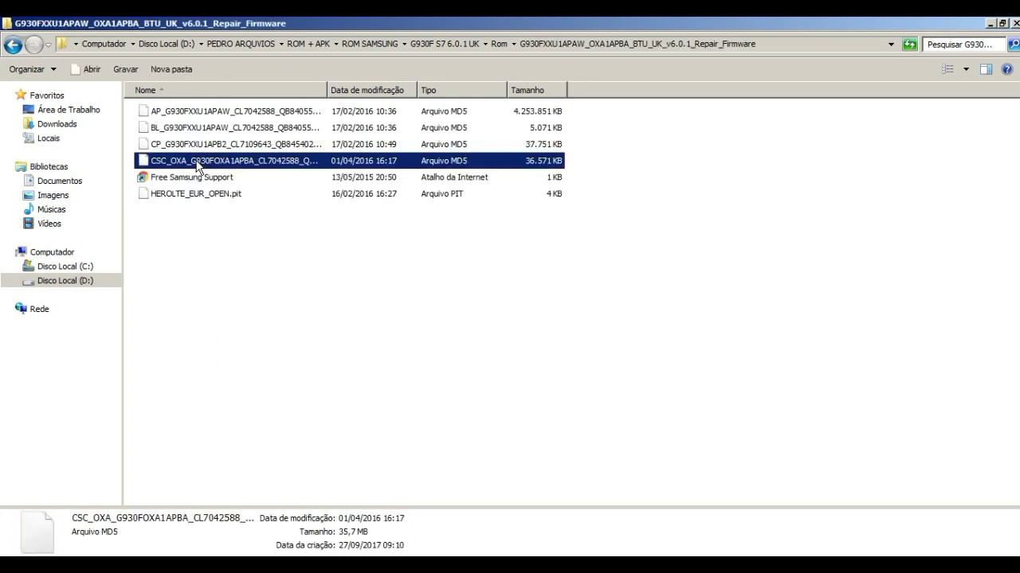
shift+click(183, 109)
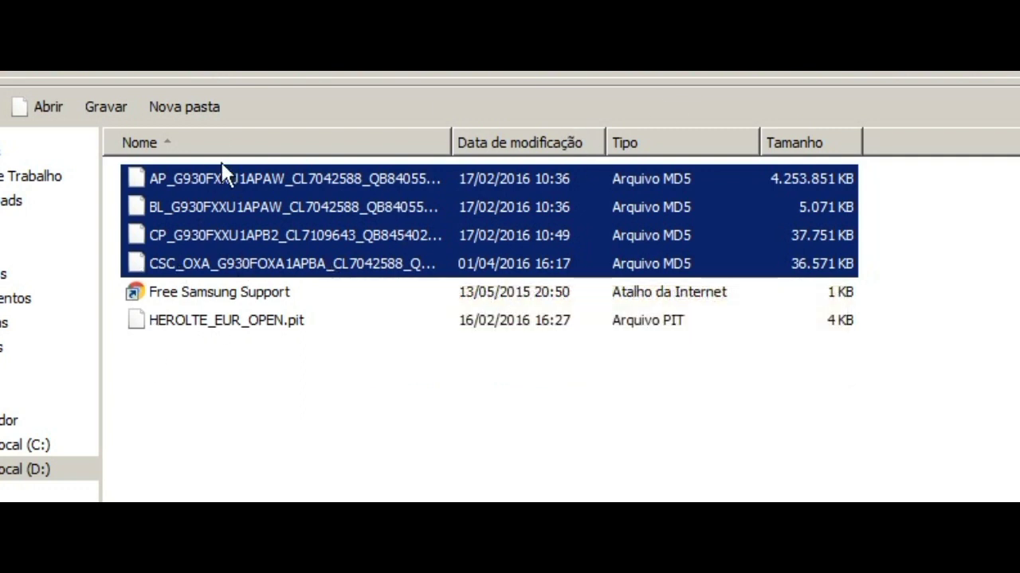
mouse_move(257, 210)
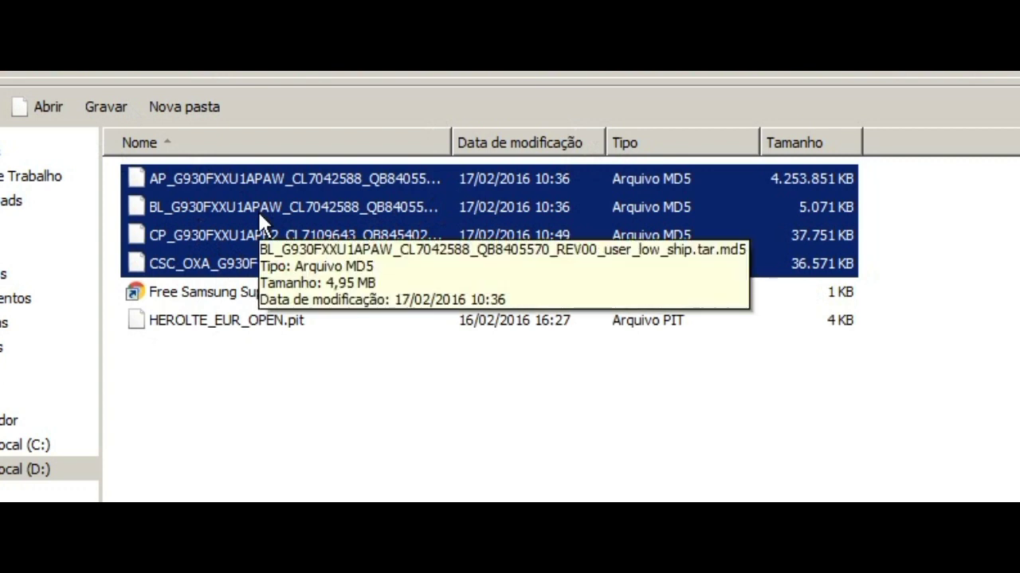
click(263, 426)
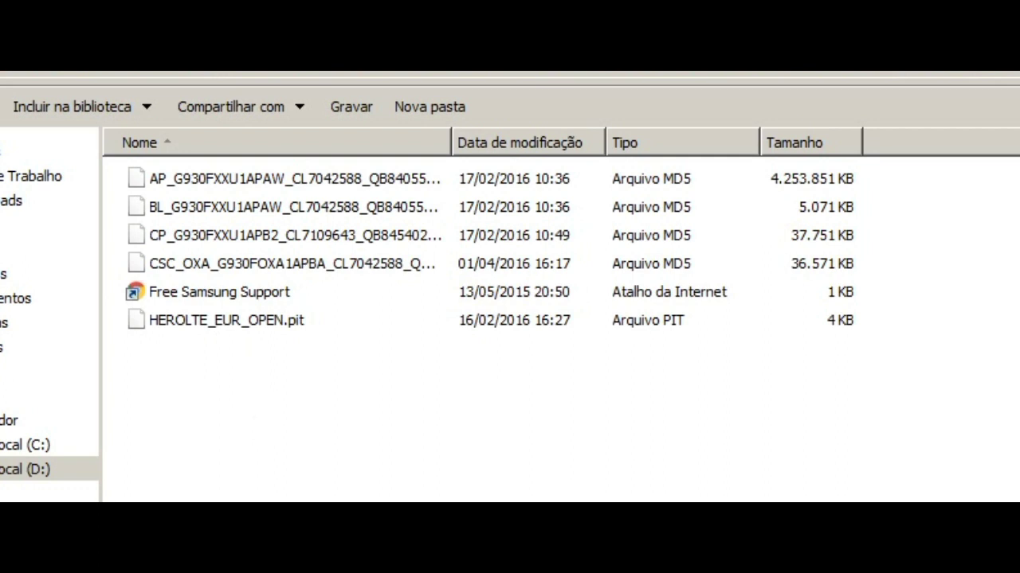
click(220, 270)
shift+click(237, 178)
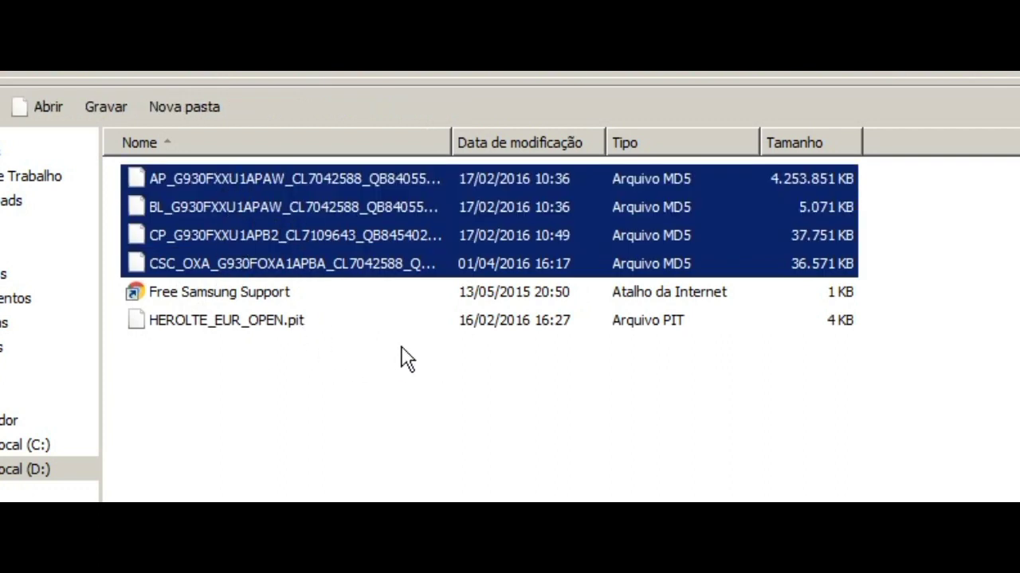
click(284, 418)
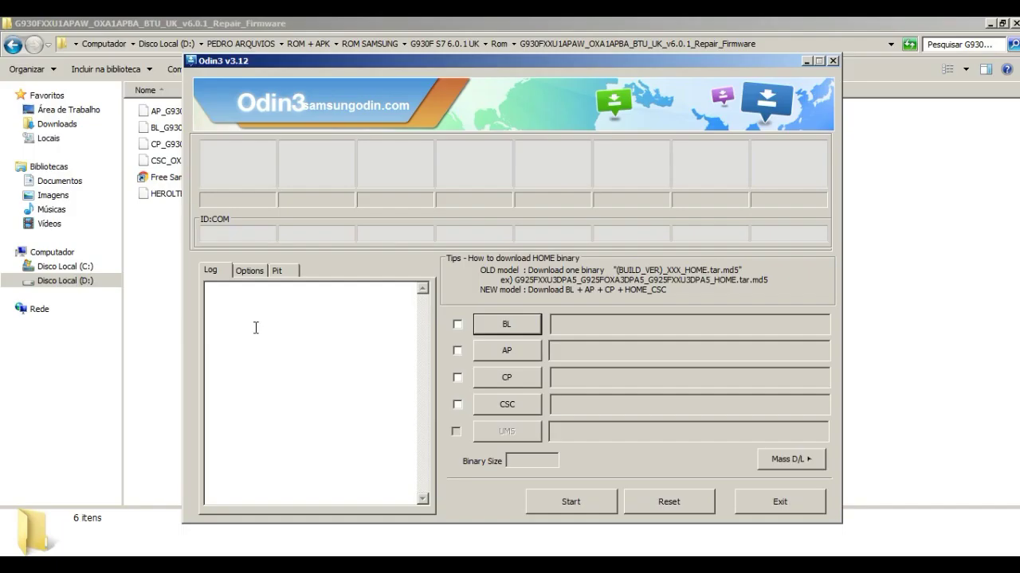
Step: Move the Odin3 window off the firmware file list and browse for the BL file on drive D: down to ROM + APK > ROM SAMSUNG
drag(273, 58, 407, 46)
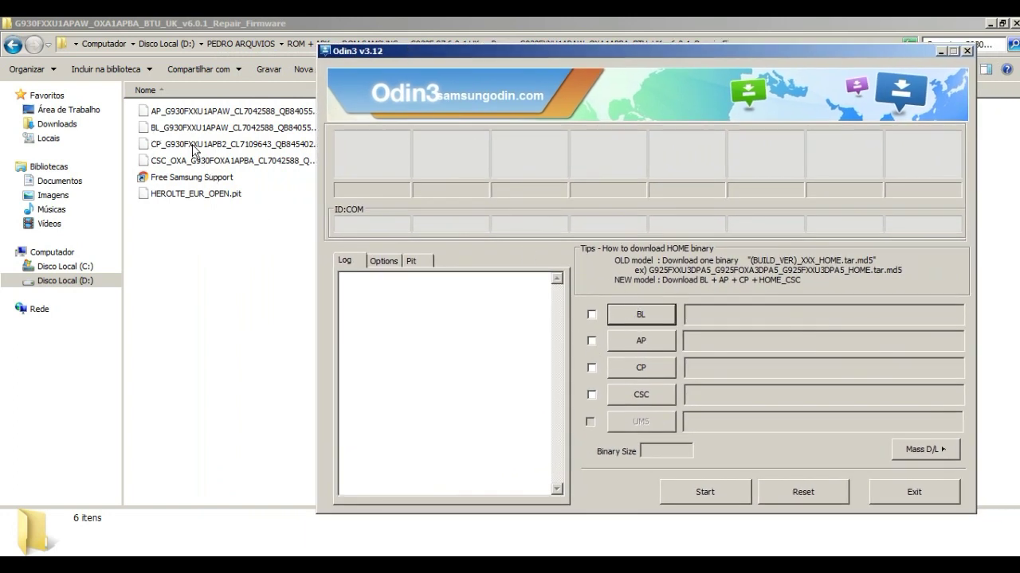
click(650, 313)
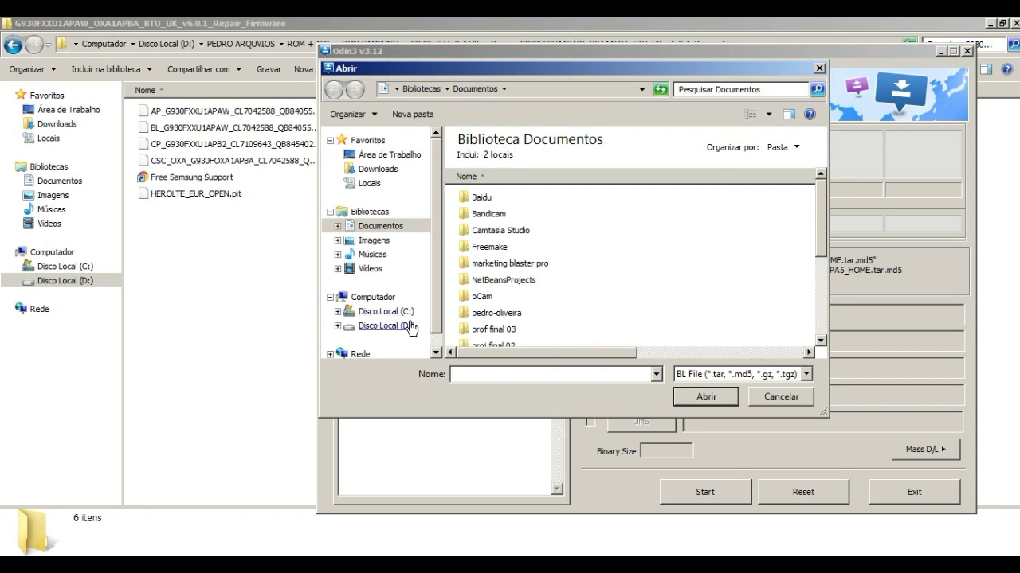
click(389, 326)
double_click(476, 223)
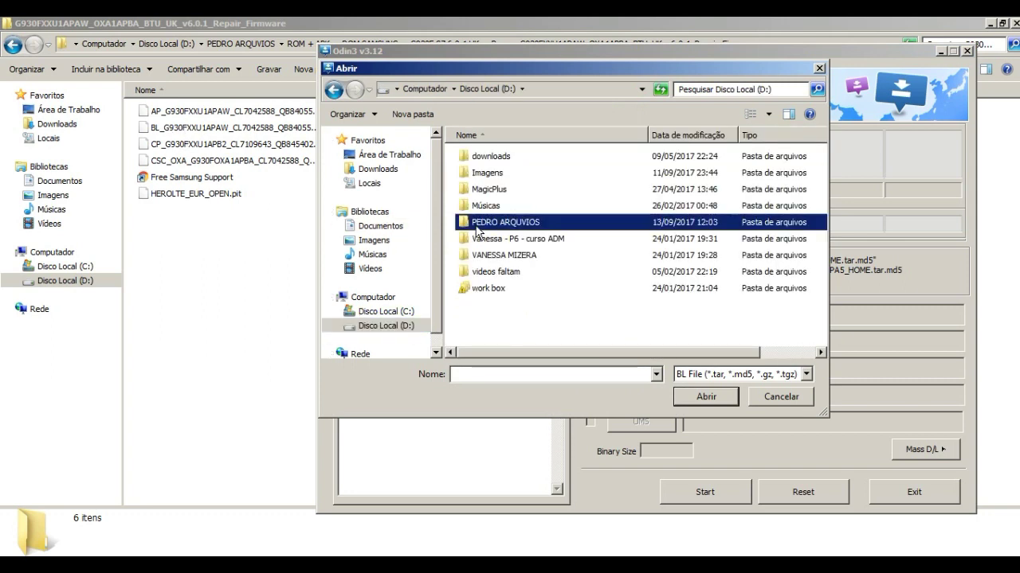
click(518, 321)
scroll(517, 321, down, 2)
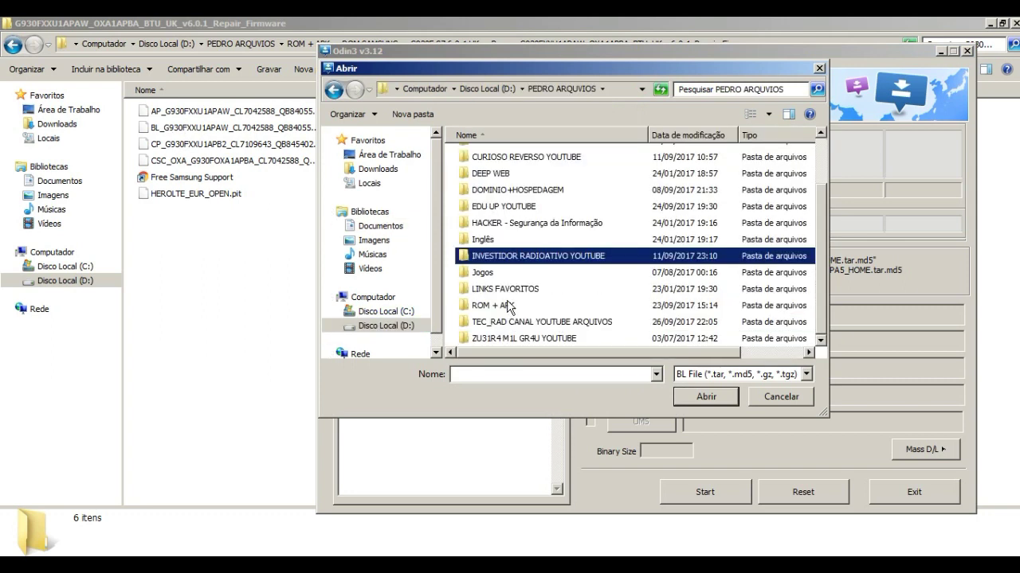
click(508, 306)
double_click(508, 306)
double_click(504, 275)
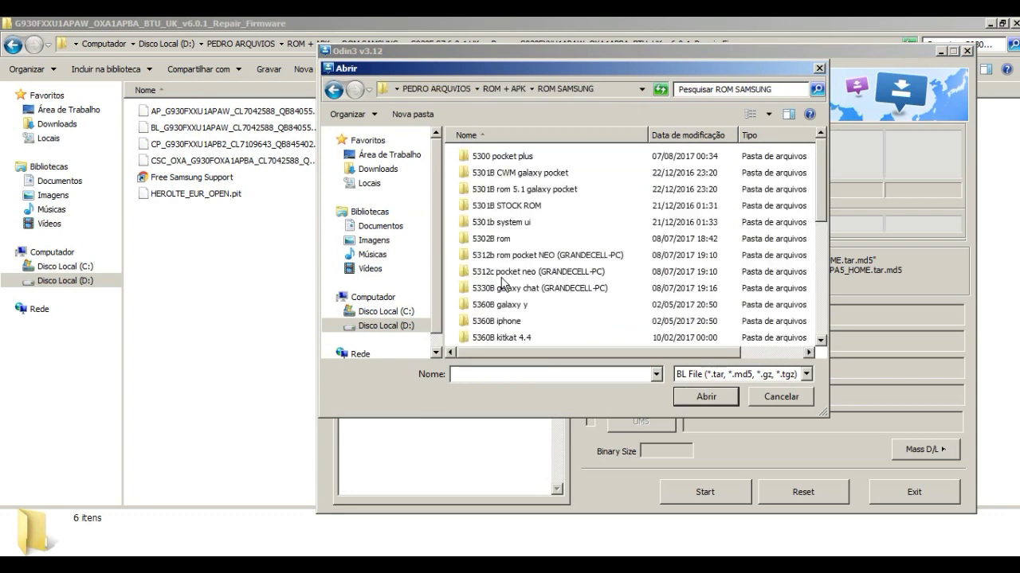
Step: Open G930F S7 6.0.1 UK > Rom and the extracted G930FXXU1APAW_OXA1APBA_BTU_UK_v6.0.1_Repair_Firmware folder in the BL file selection
scroll(532, 237, down, 3)
click(502, 226)
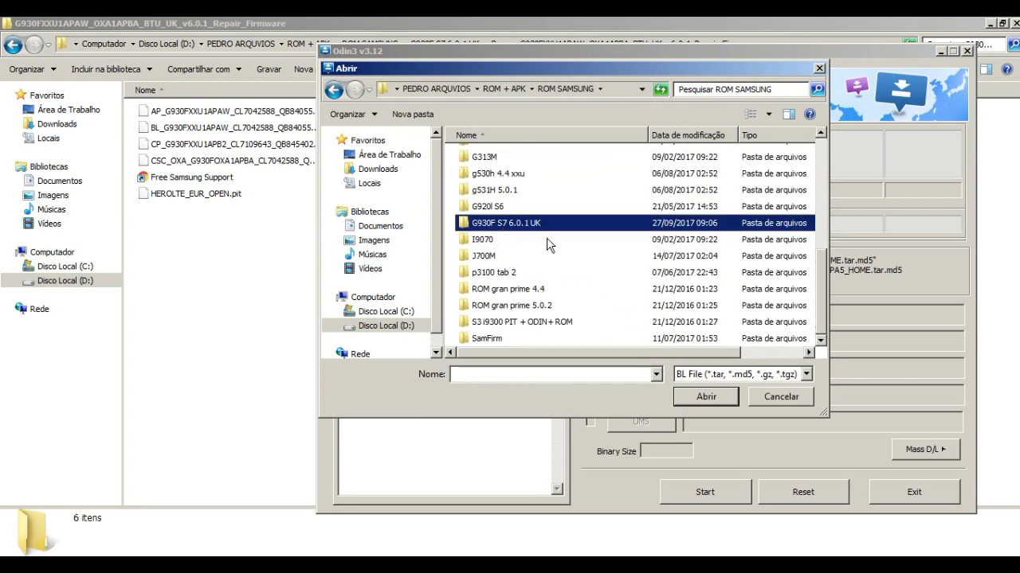
double_click(514, 227)
double_click(483, 175)
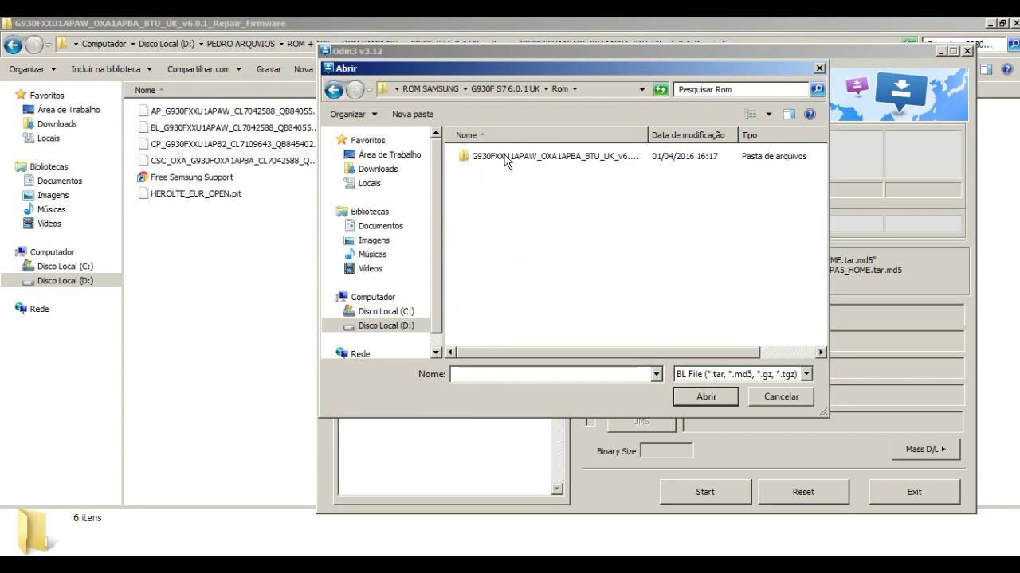
double_click(505, 156)
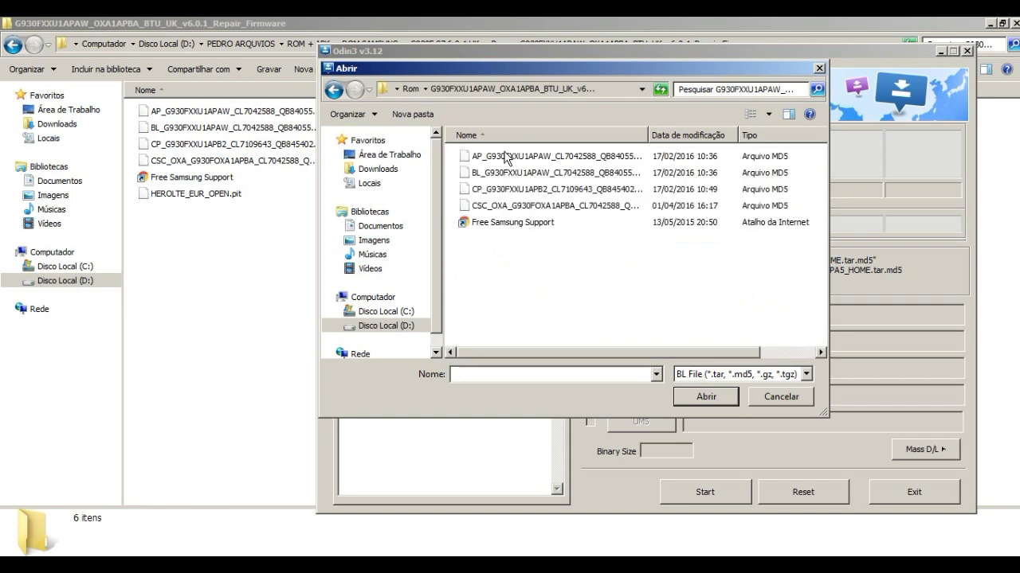
Step: Load the BL_G930FXXU1APAW_CL7042588_QB8405570_REV00 firmware file into the BL slot
click(505, 157)
click(508, 173)
drag(630, 67, 578, 83)
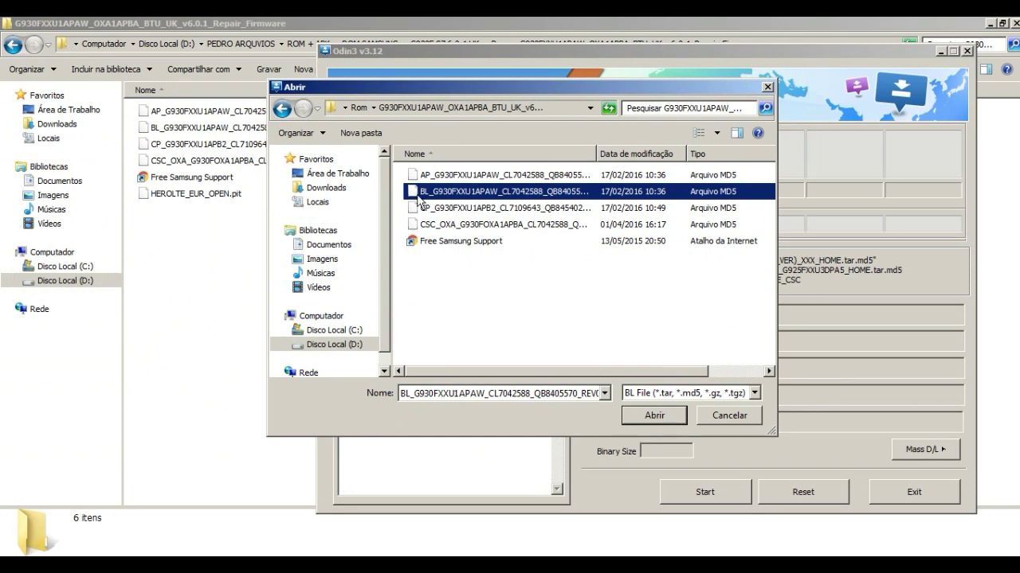
click(635, 416)
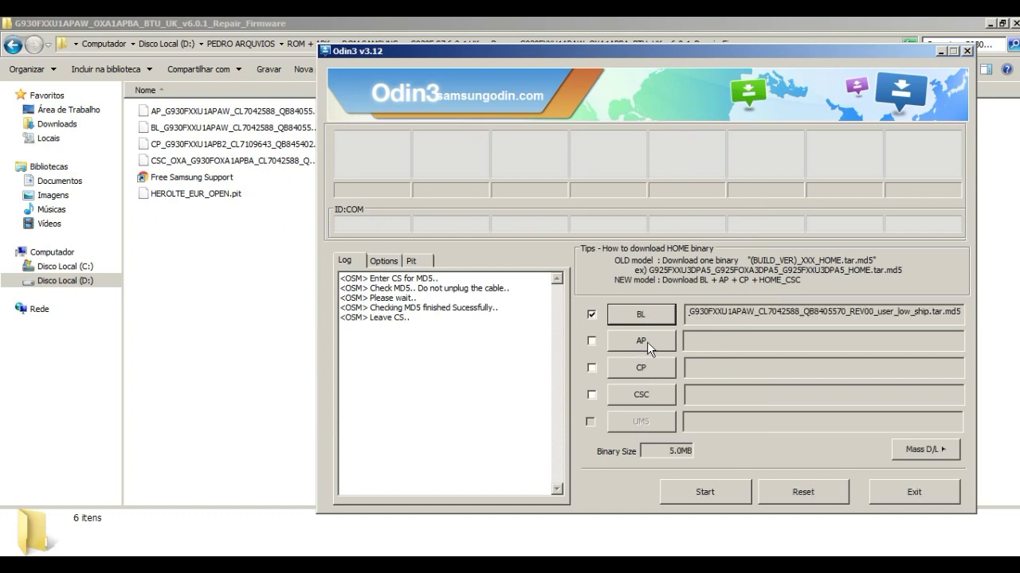
Step: Load the AP_G930FXXU1APAW_CL7042588_QB8405570_REV00 firmware file into the AP slot
click(647, 342)
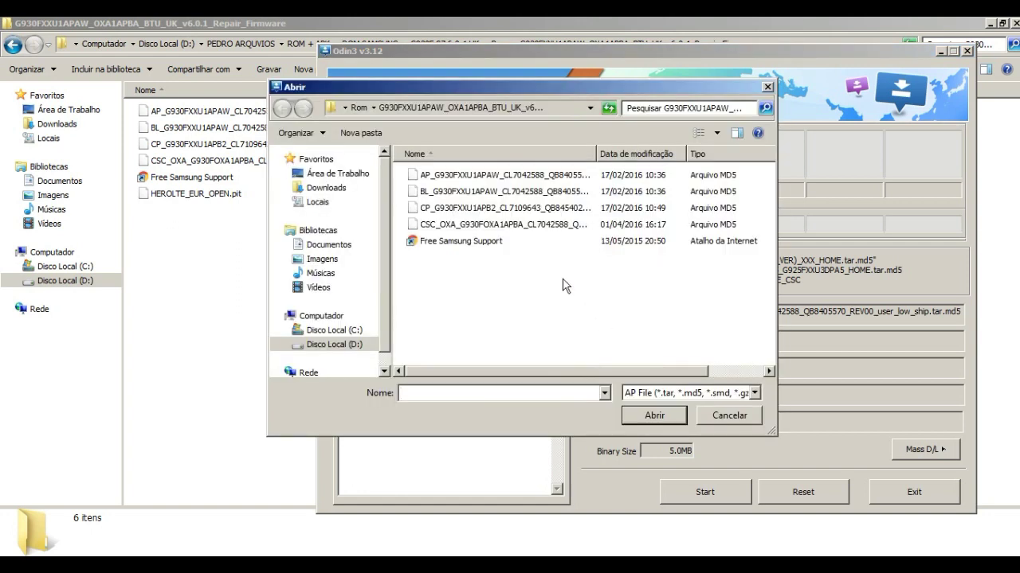
click(450, 176)
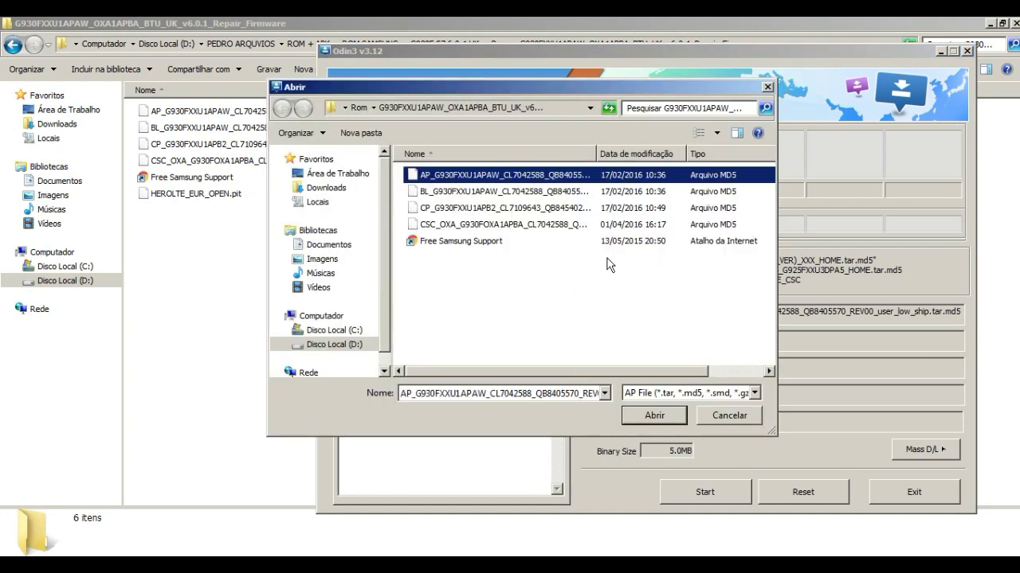
click(655, 415)
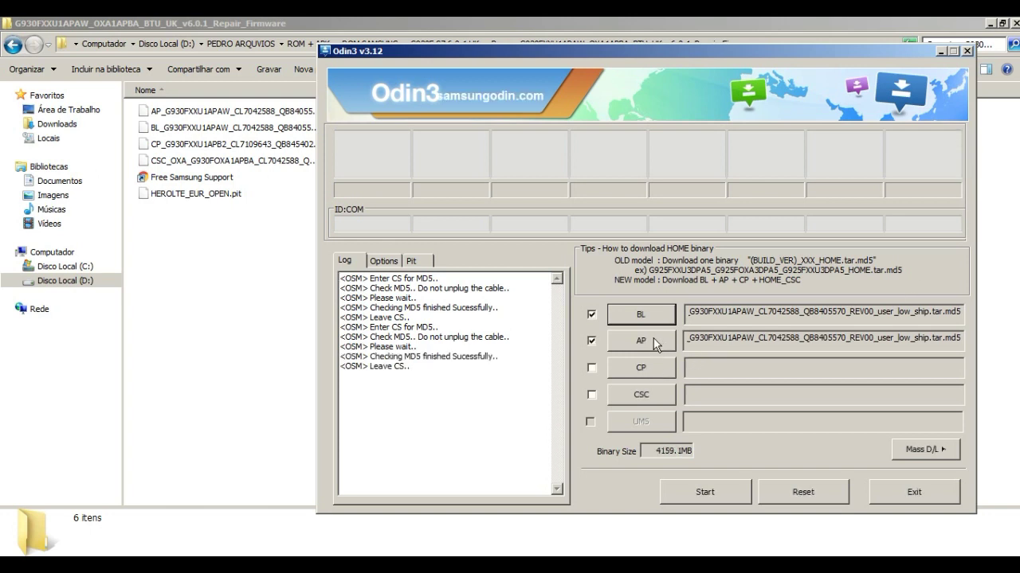
Step: Load the CP_G930FXXU1APB2_CL7109643_QB8454029_REV00 firmware file into the CP slot
click(642, 368)
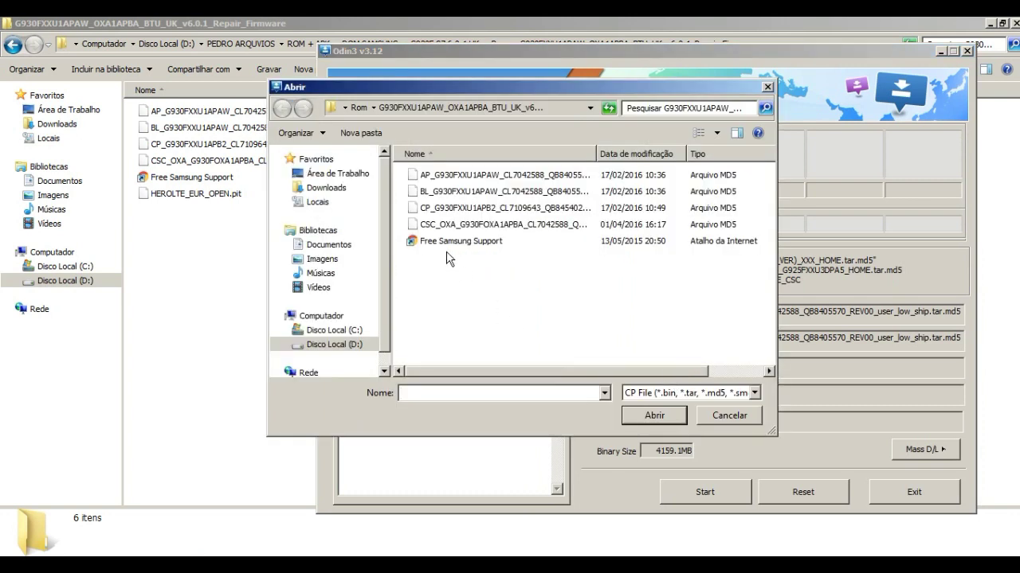
click(459, 209)
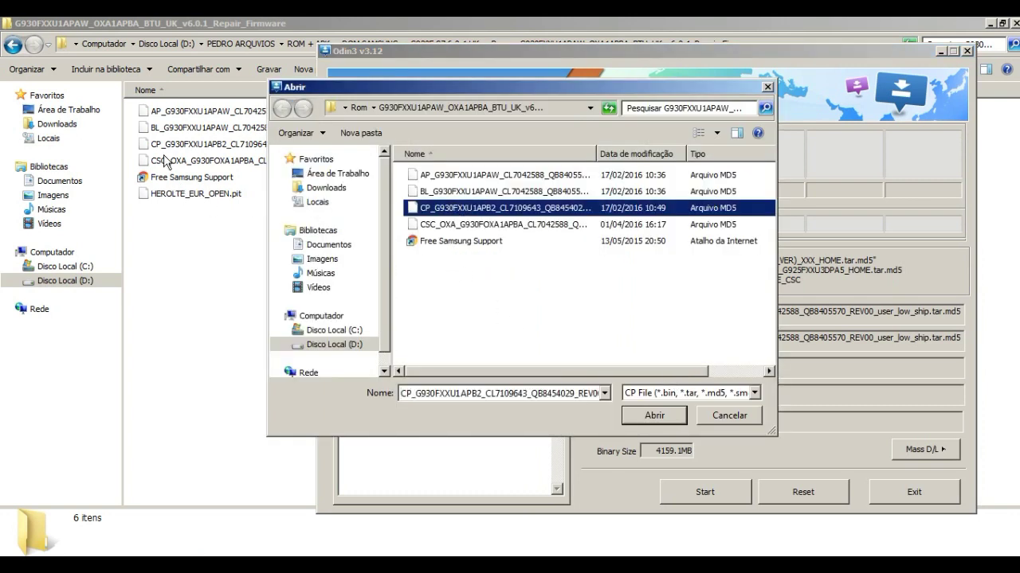
click(649, 415)
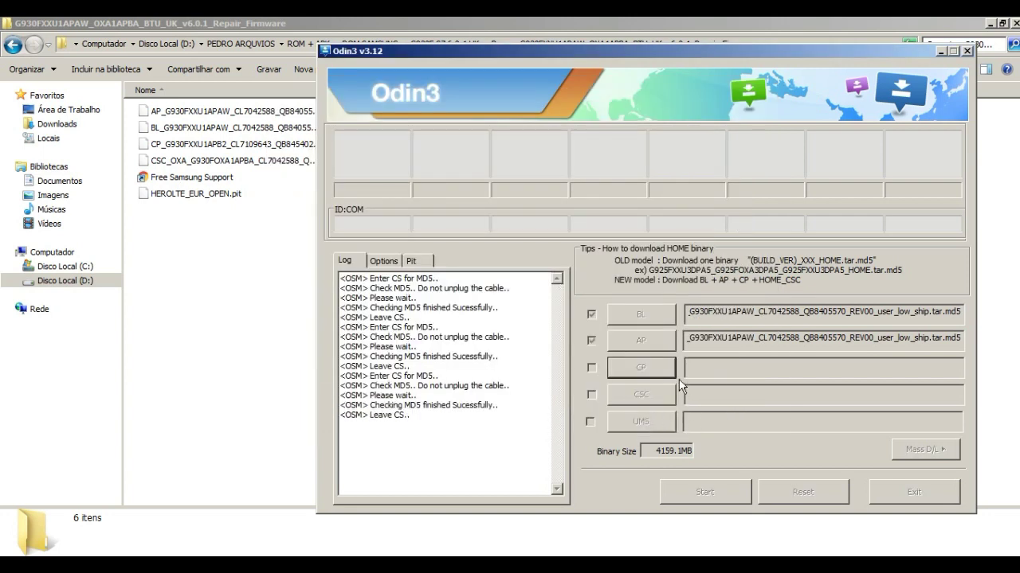
Step: Load the CSC_OXA_G930FOXA1APBA_CL7042588 firmware file into the CSC slot
click(645, 393)
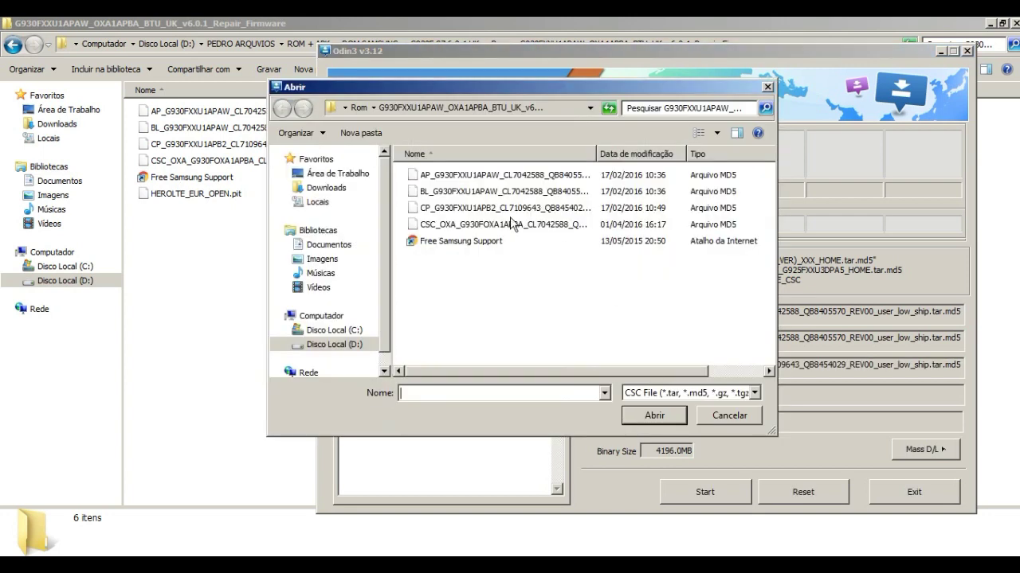
click(458, 224)
click(653, 415)
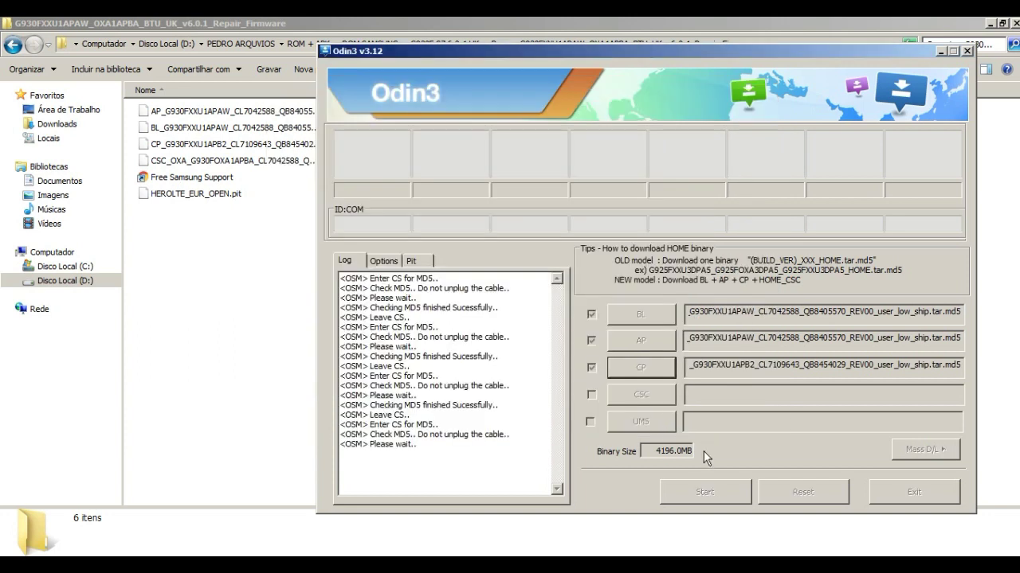